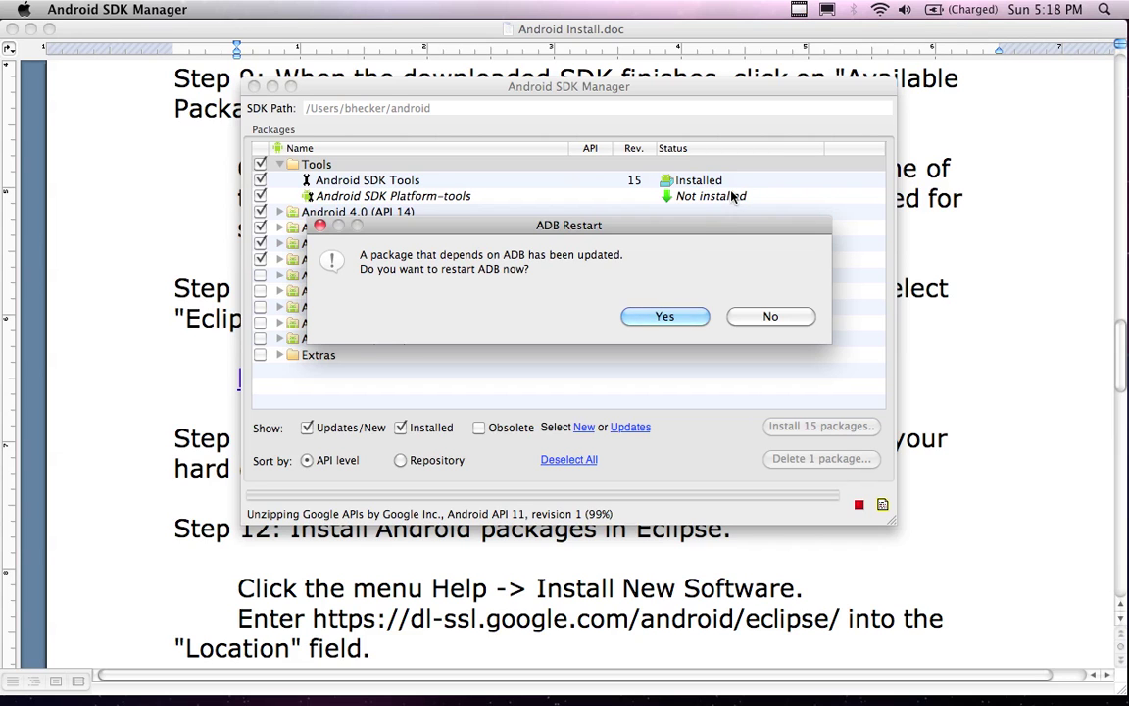
Answer Yes to the ADB restart prompt so ADB restarts now.
drag(685, 226, 687, 214)
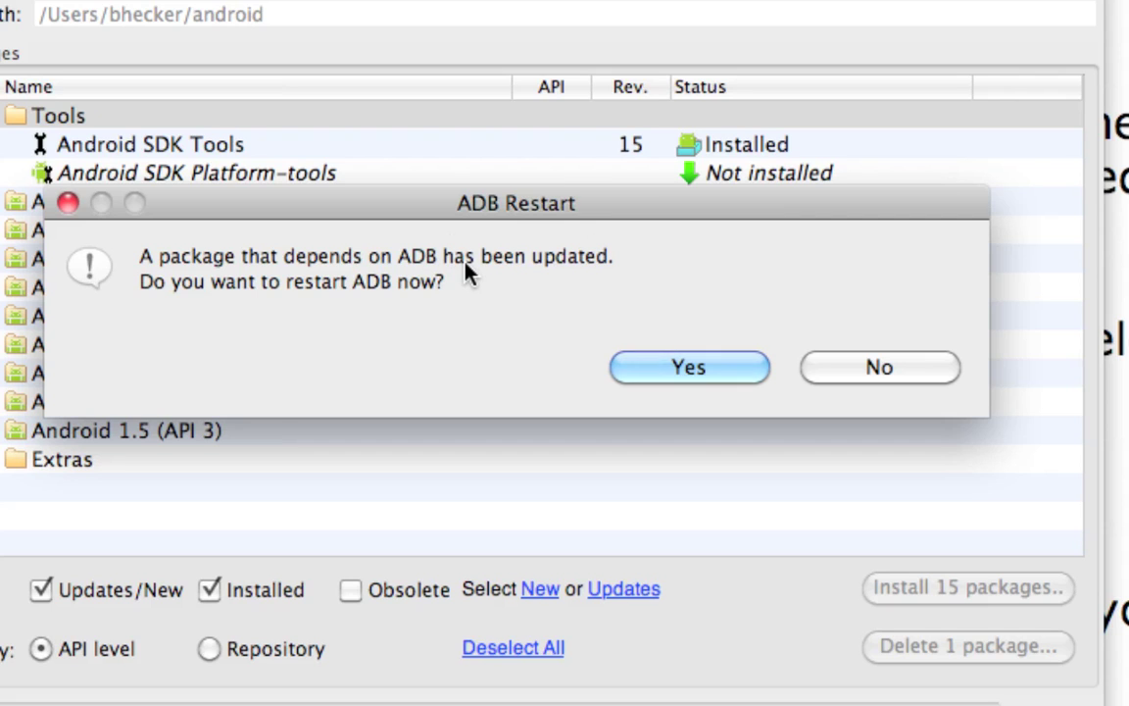
click(688, 372)
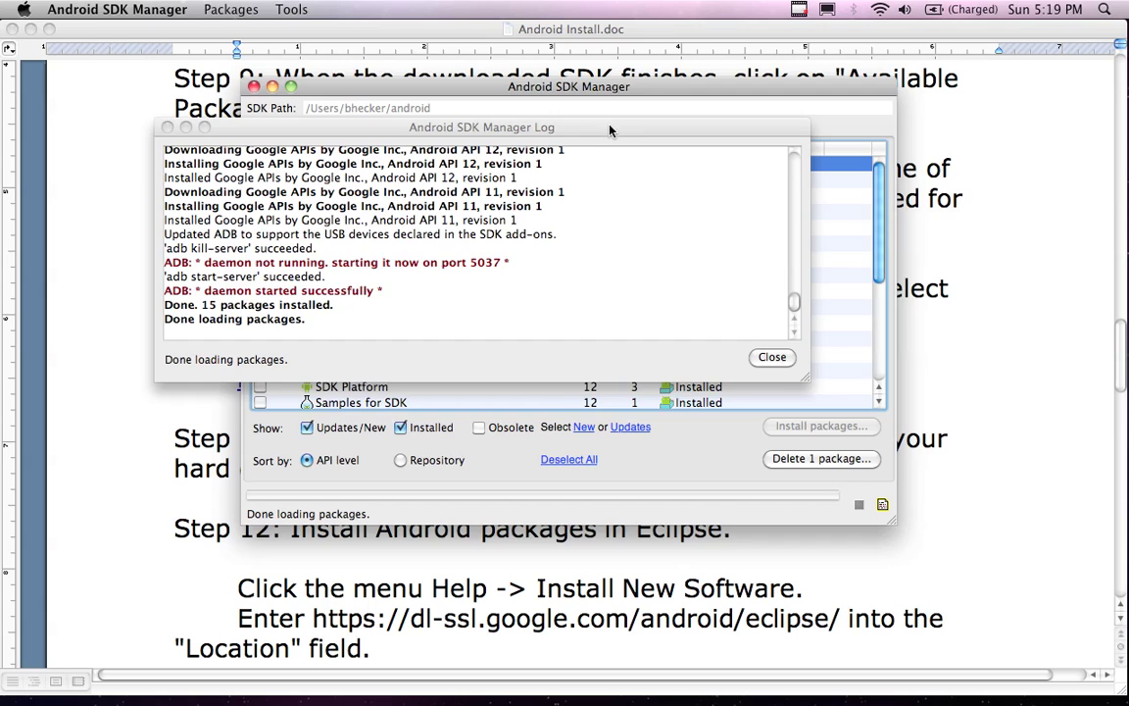
Review the log reporting 15 packages installed, then close it.
drag(610, 128, 648, 126)
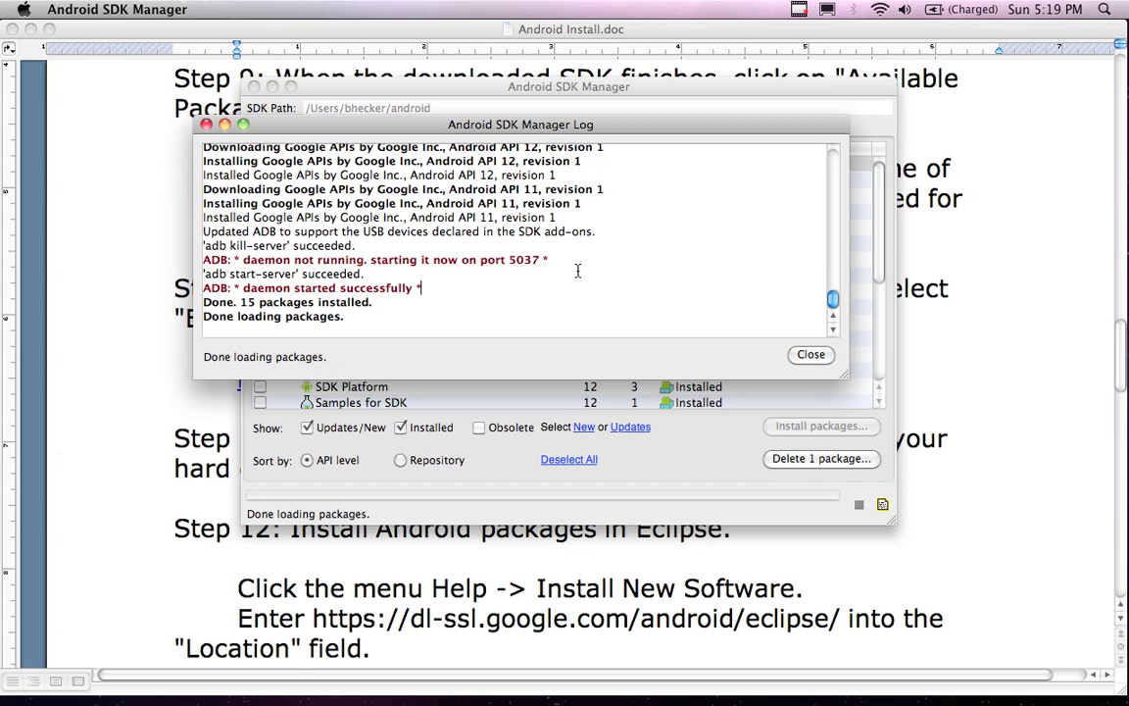
click(806, 354)
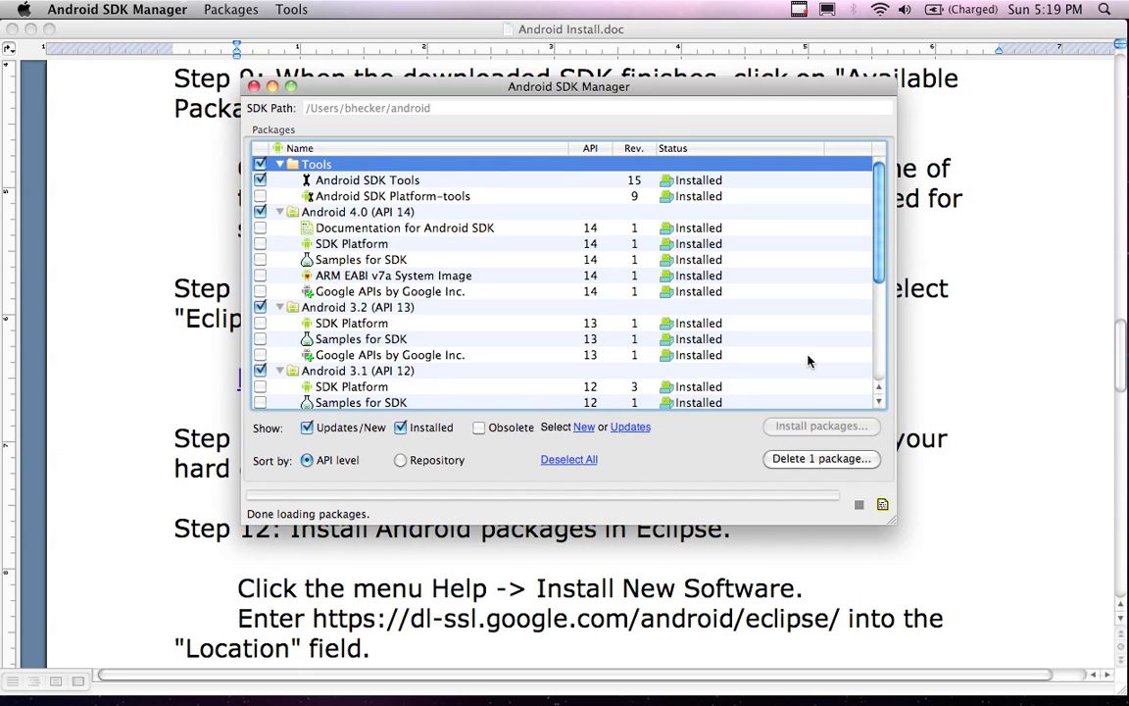
Scroll the package list and select the Google TV Addon row to check its status.
drag(539, 83, 558, 83)
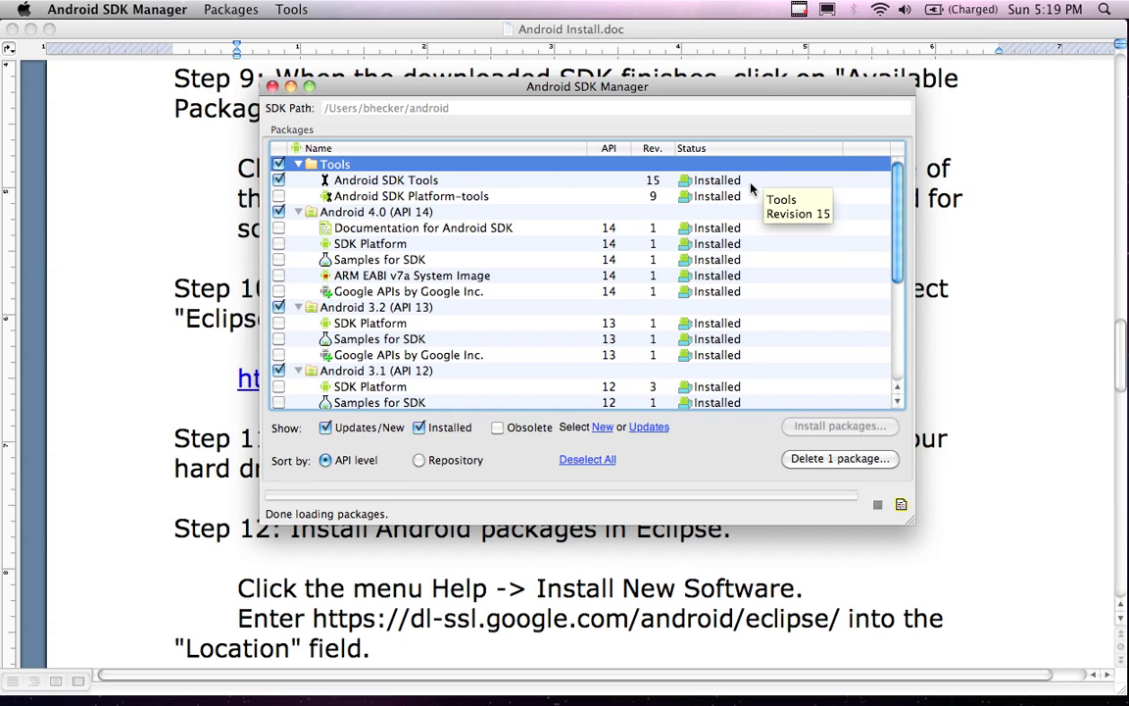
scroll(715, 196, down, 5)
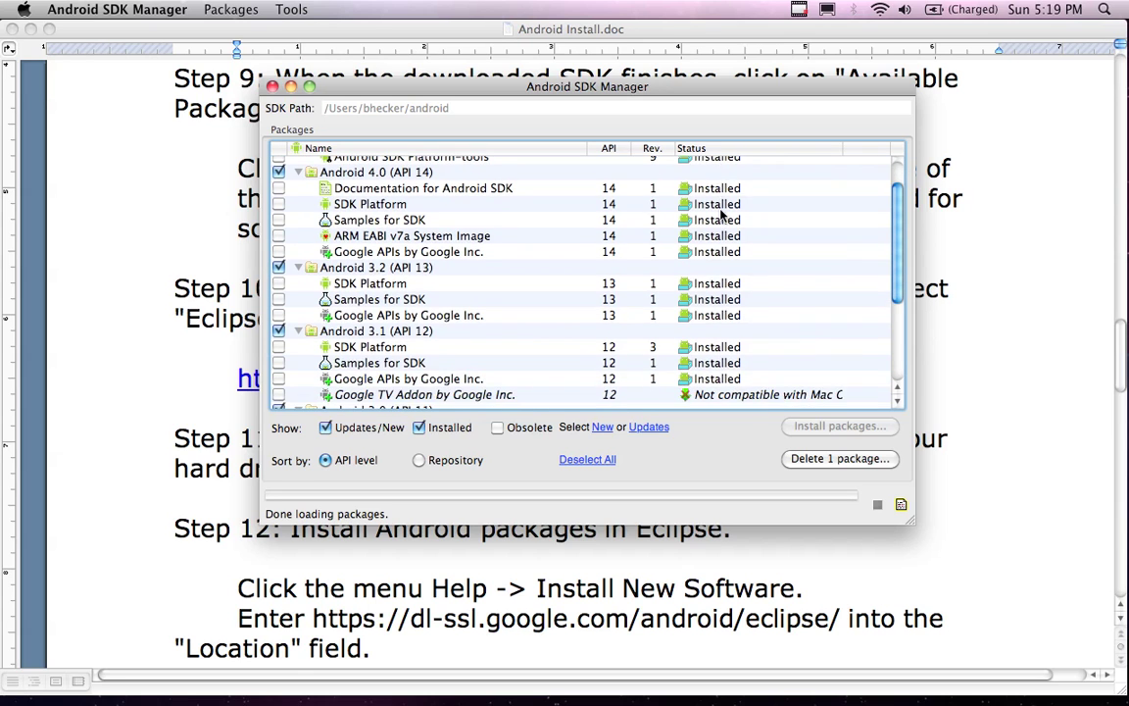
scroll(721, 213, down, 1)
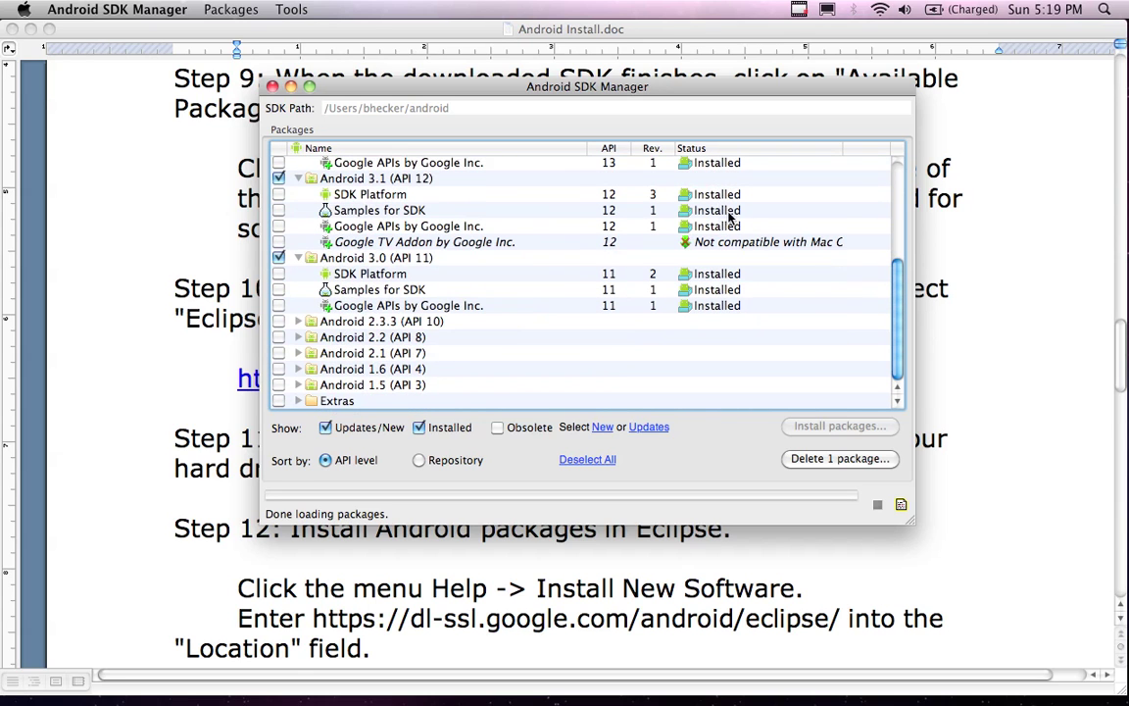
click(452, 244)
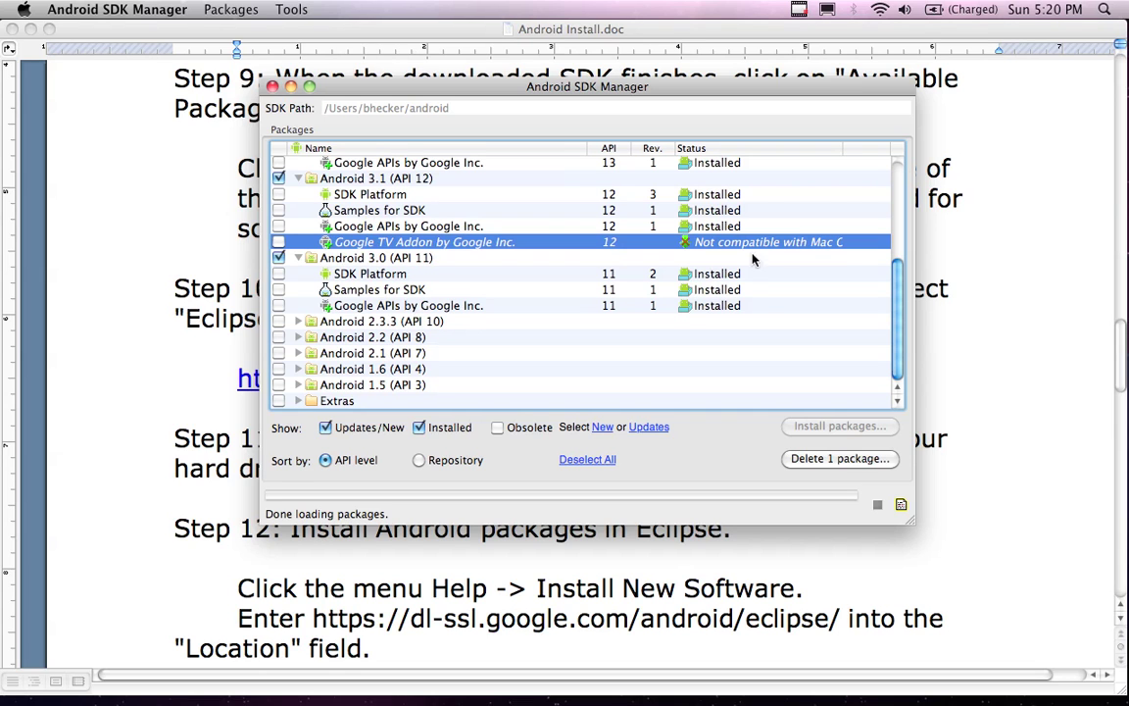
Recheck the remaining package statuses, then close Android SDK Manager.
scroll(803, 274, up, 10)
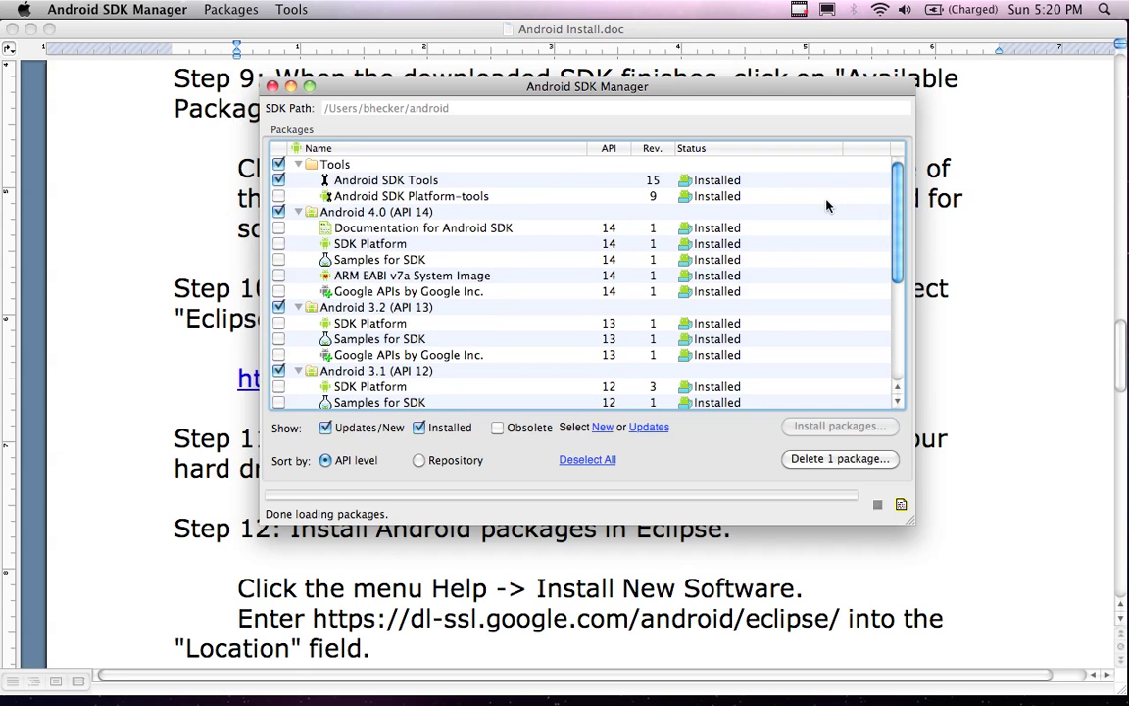
drag(770, 89, 759, 104)
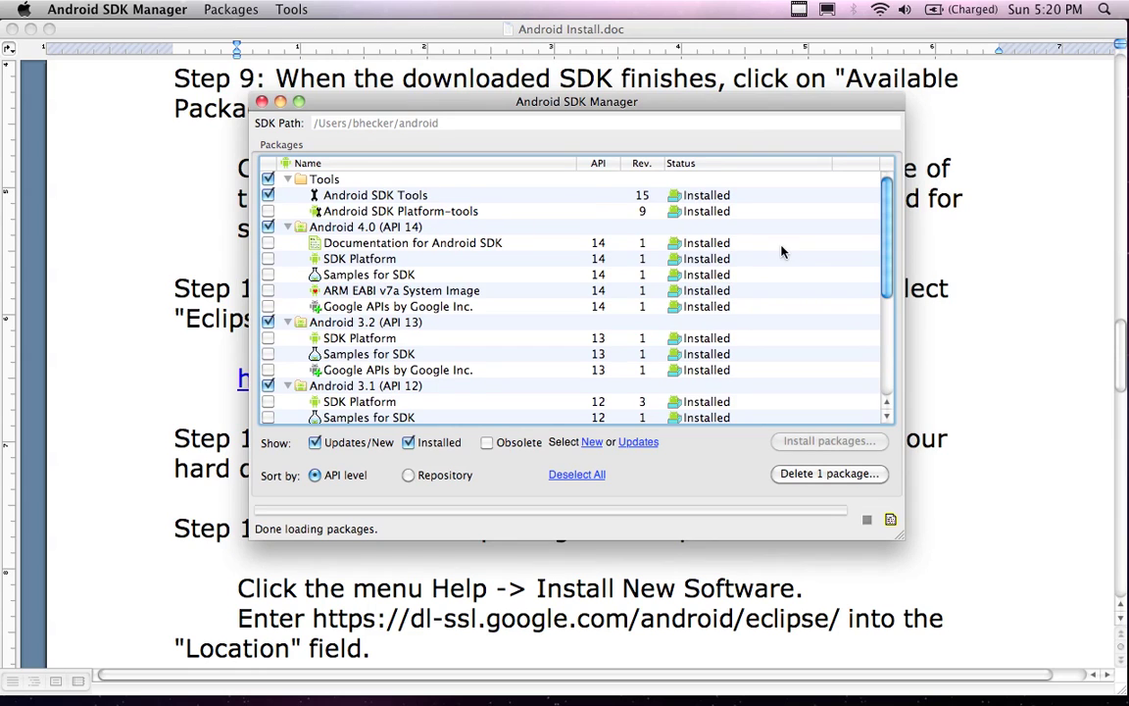
scroll(781, 252, down, 5)
scroll(806, 235, up, 5)
scroll(705, 395, down, 4)
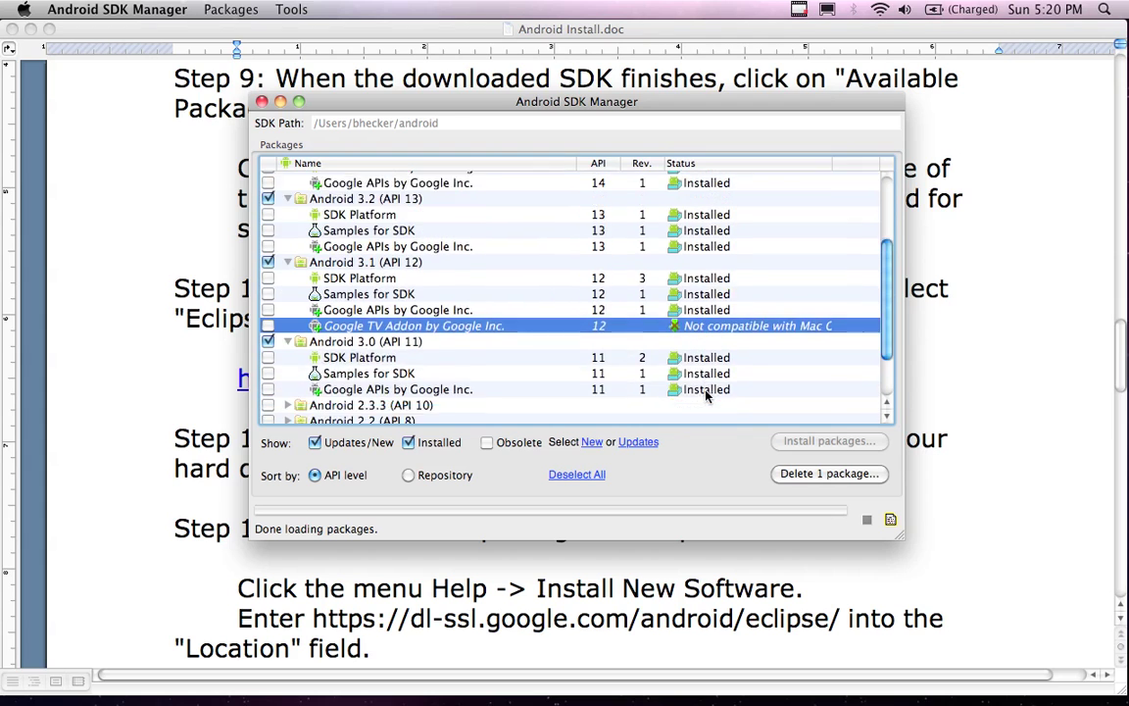
scroll(706, 395, down, 3)
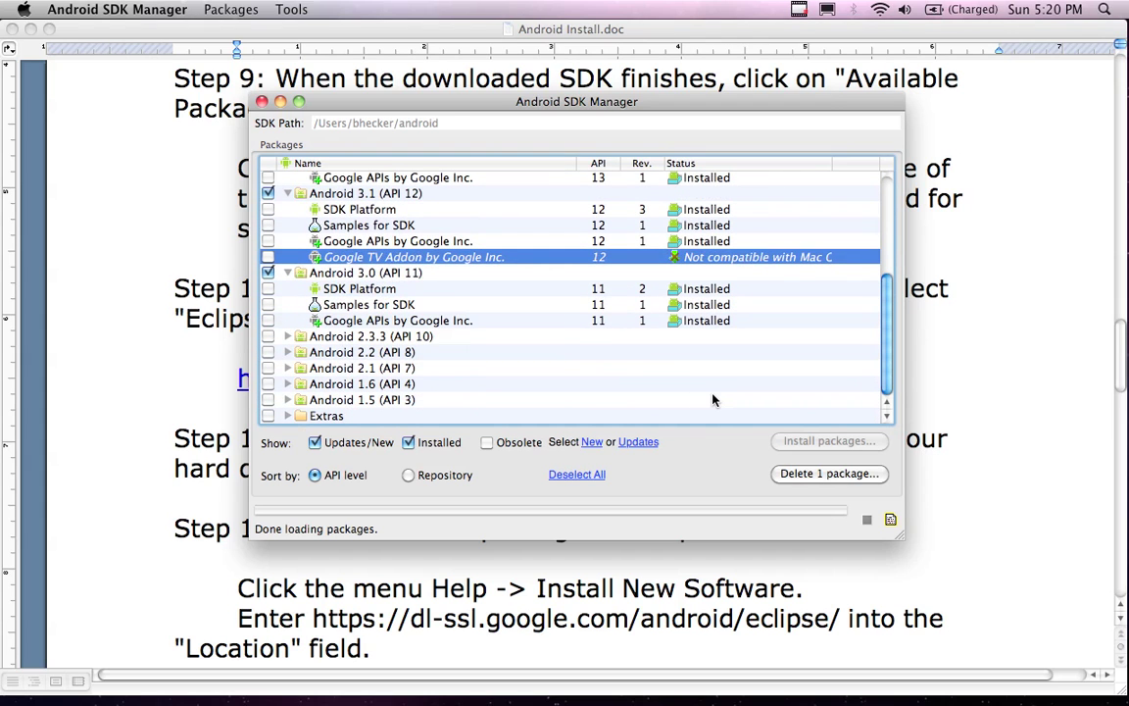
click(261, 102)
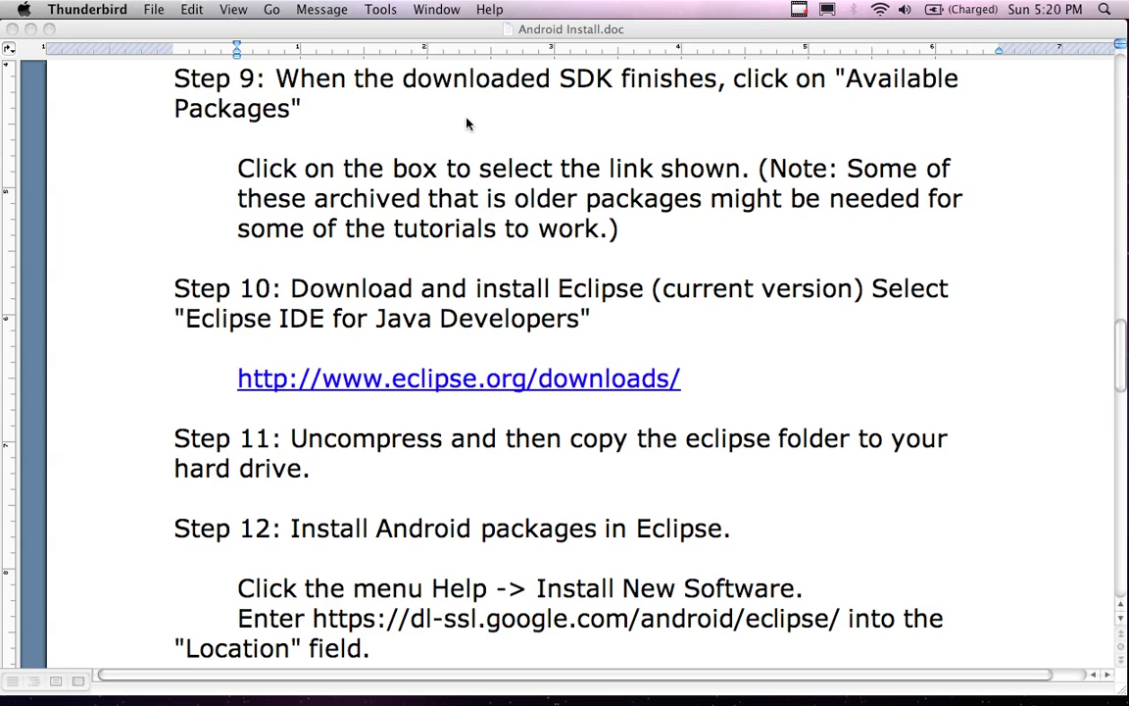
In the Word install guide, scroll to Step 10 and follow the eclipse.org downloads link.
click(525, 204)
scroll(525, 204, down, 5)
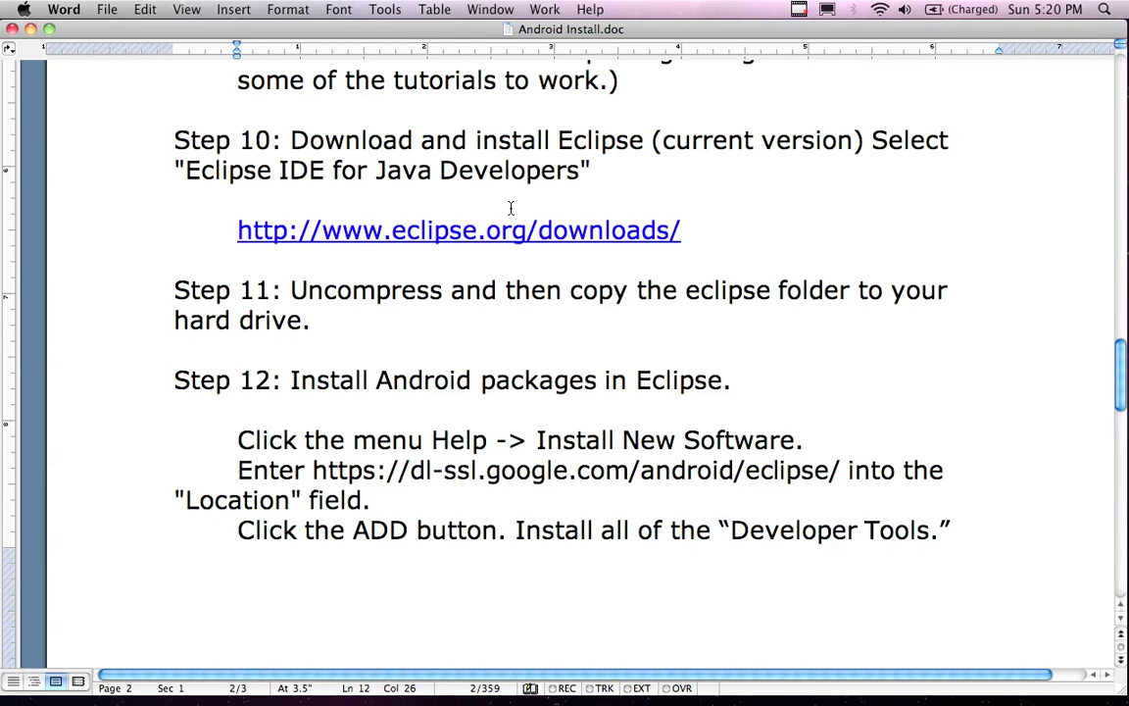
scroll(509, 208, down, 1)
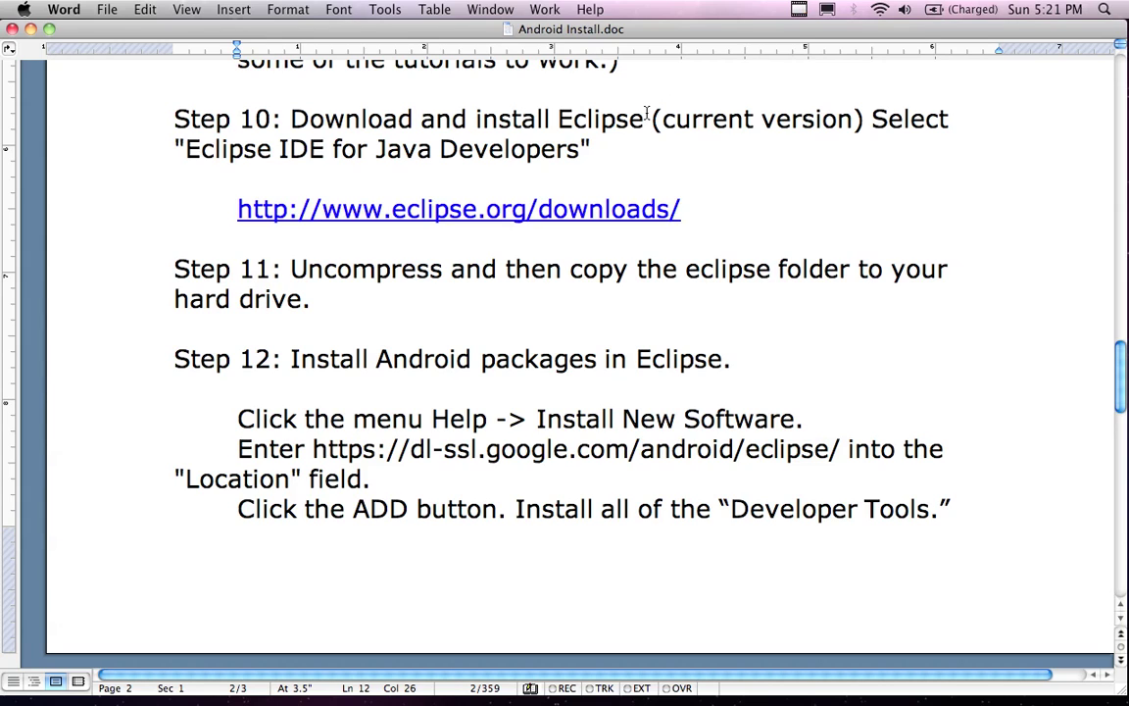
click(428, 209)
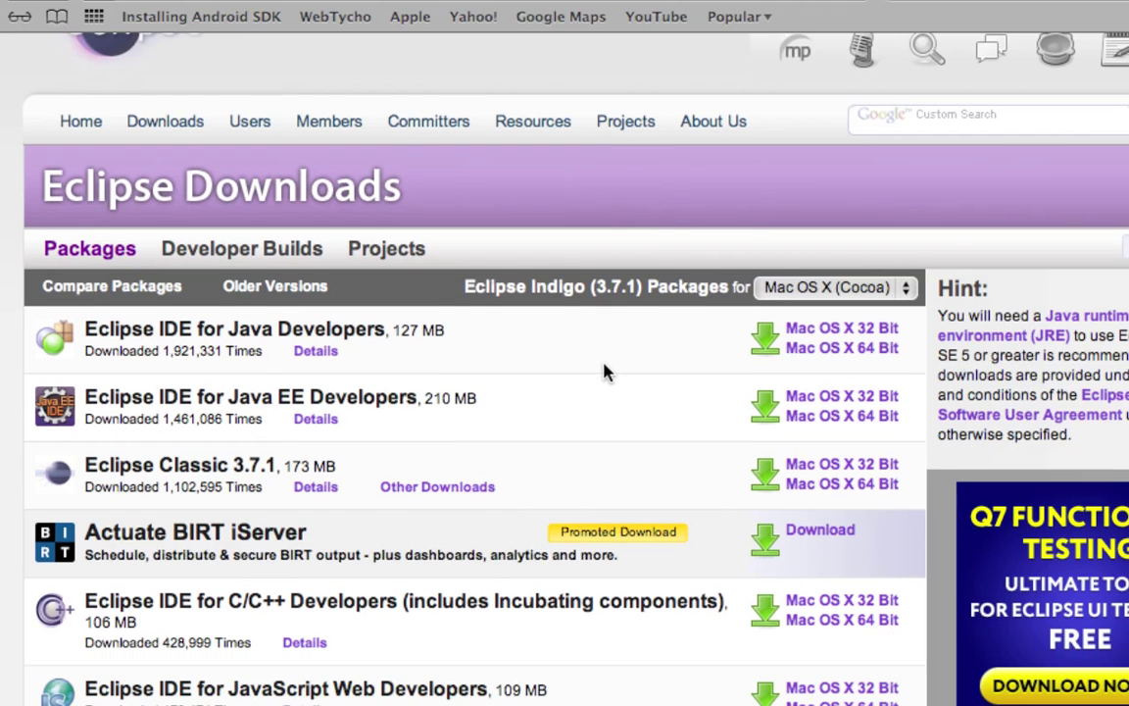
Choose the Mac OS X 64-bit build of Eclipse IDE for Java Developers (Indigo 3.7.1).
scroll(603, 370, down, 2)
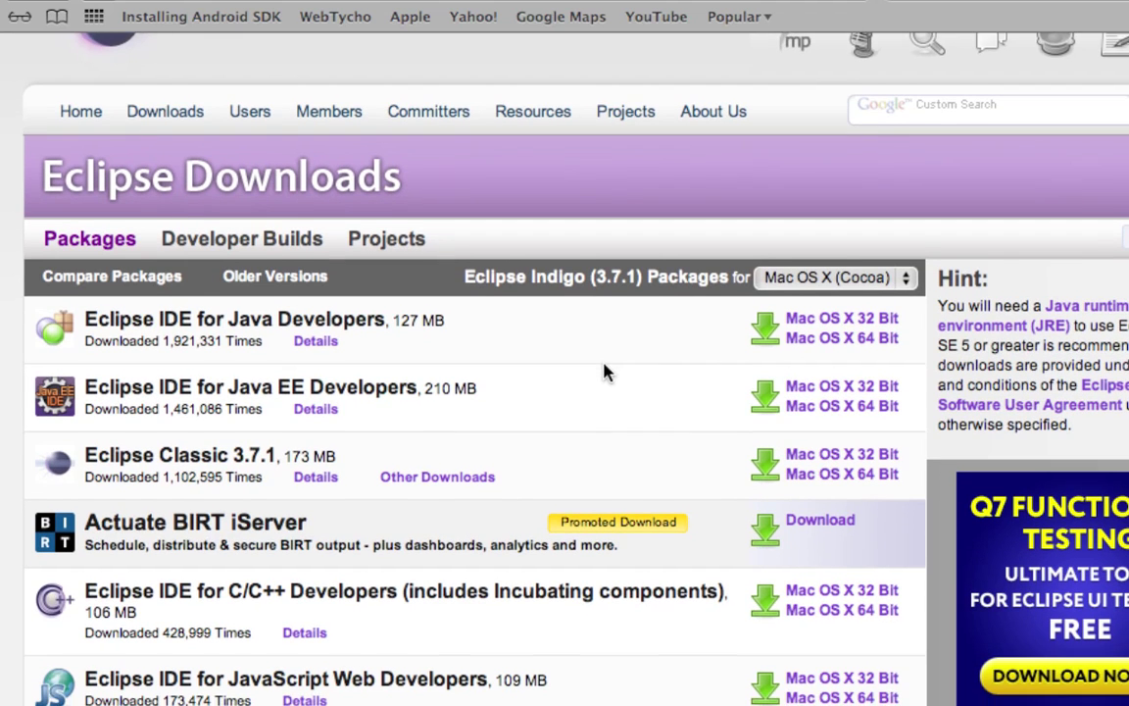
scroll(604, 372, down, 1)
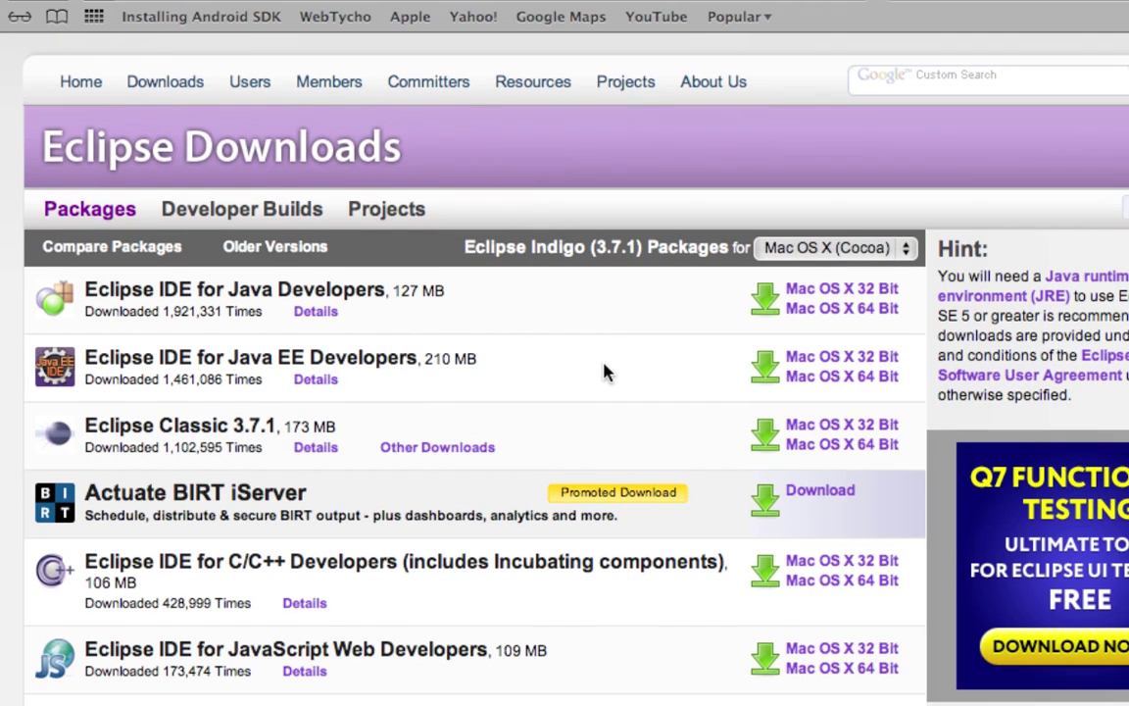
click(804, 314)
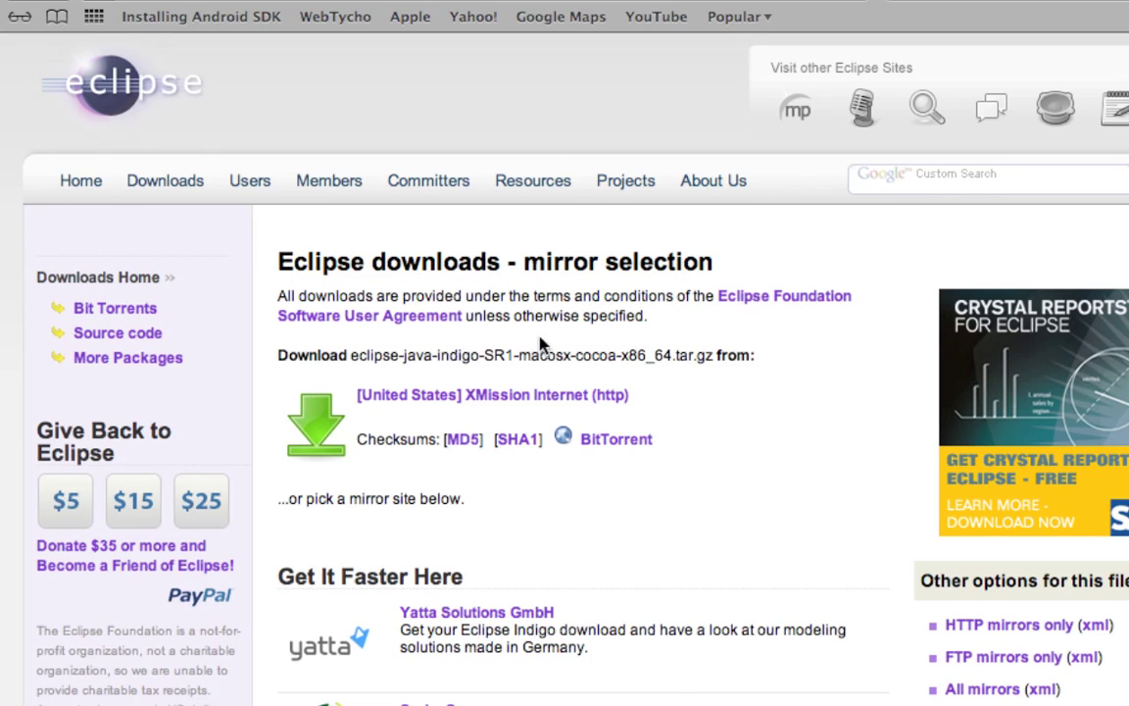
Start the eclipse-java-indigo-SR1-macosx-cocoa-x86_64.tar.gz download from the US ibiblio mirror.
scroll(565, 350, down, 1)
scroll(565, 350, down, 1)
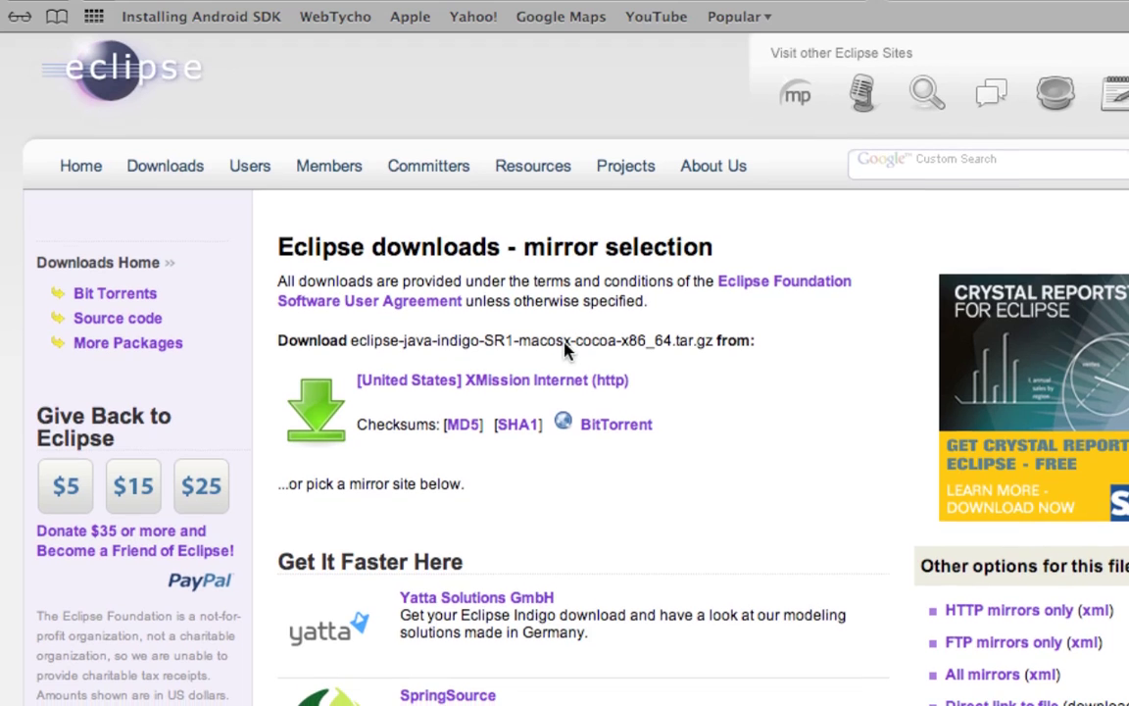
scroll(566, 350, down, 3)
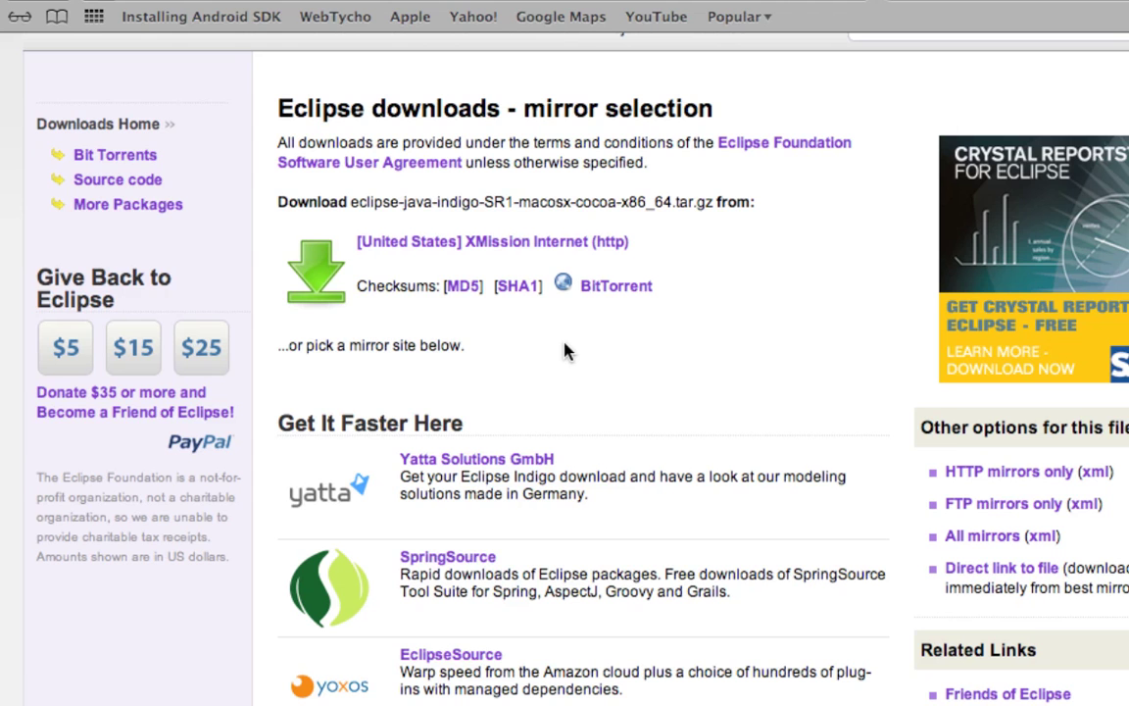
scroll(566, 350, down, 1)
scroll(566, 350, down, 12)
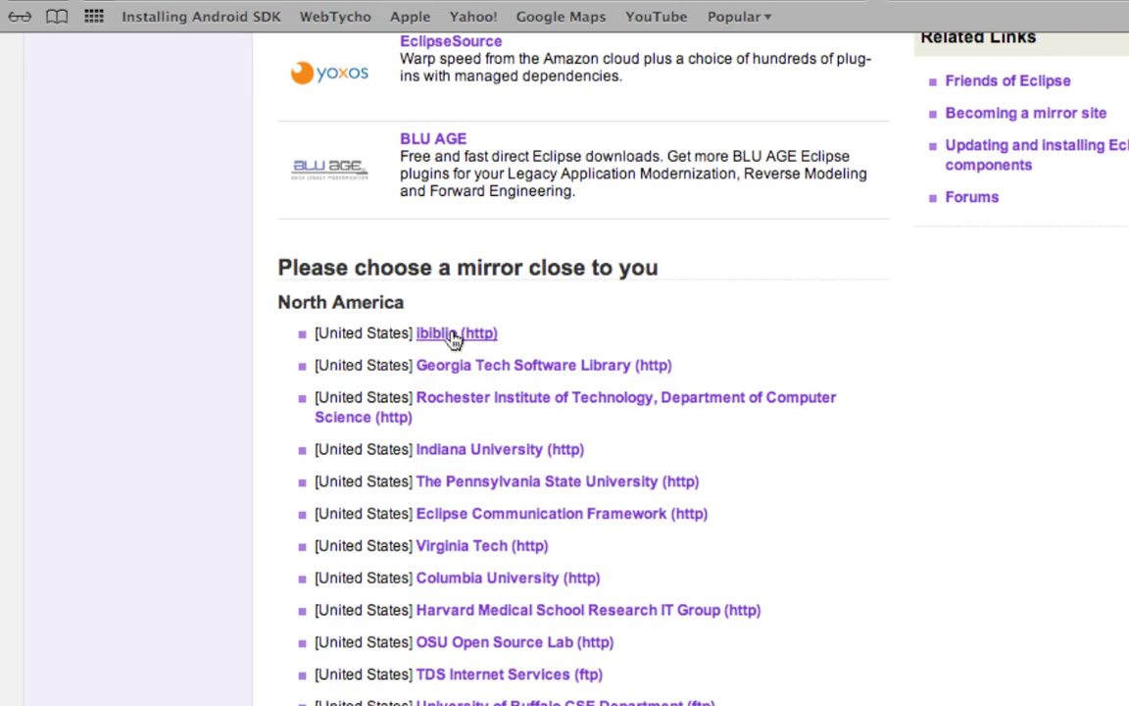
click(452, 335)
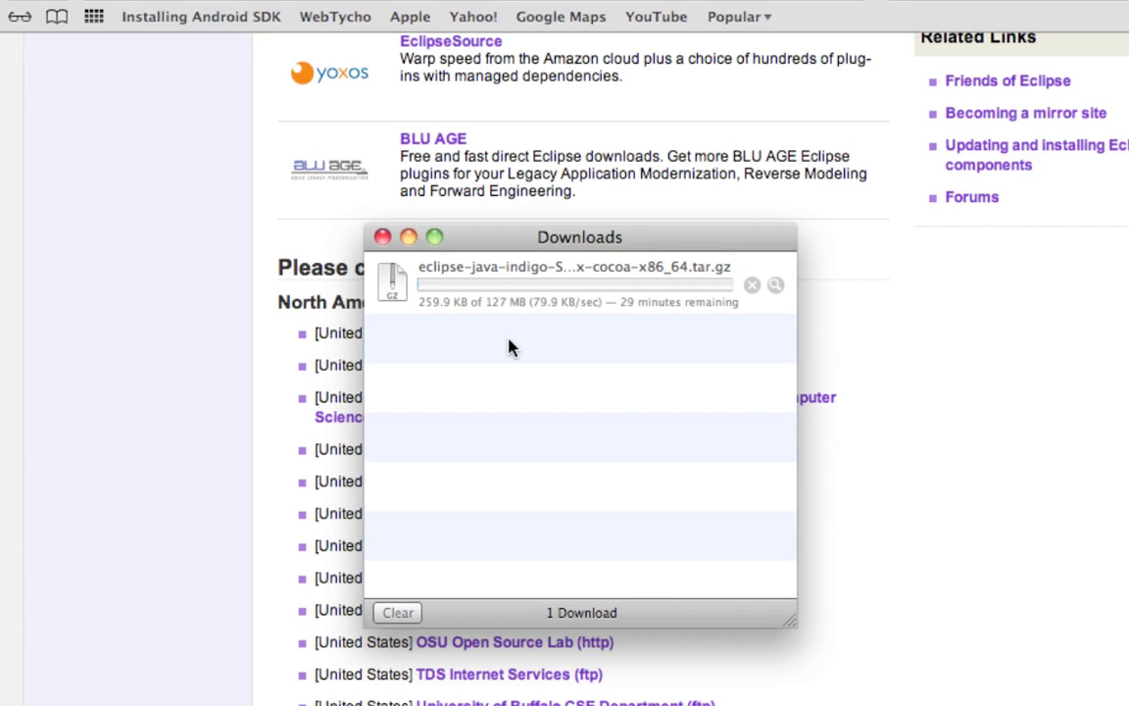
Move the Safari Downloads window up and to the left over the page.
drag(627, 242, 588, 118)
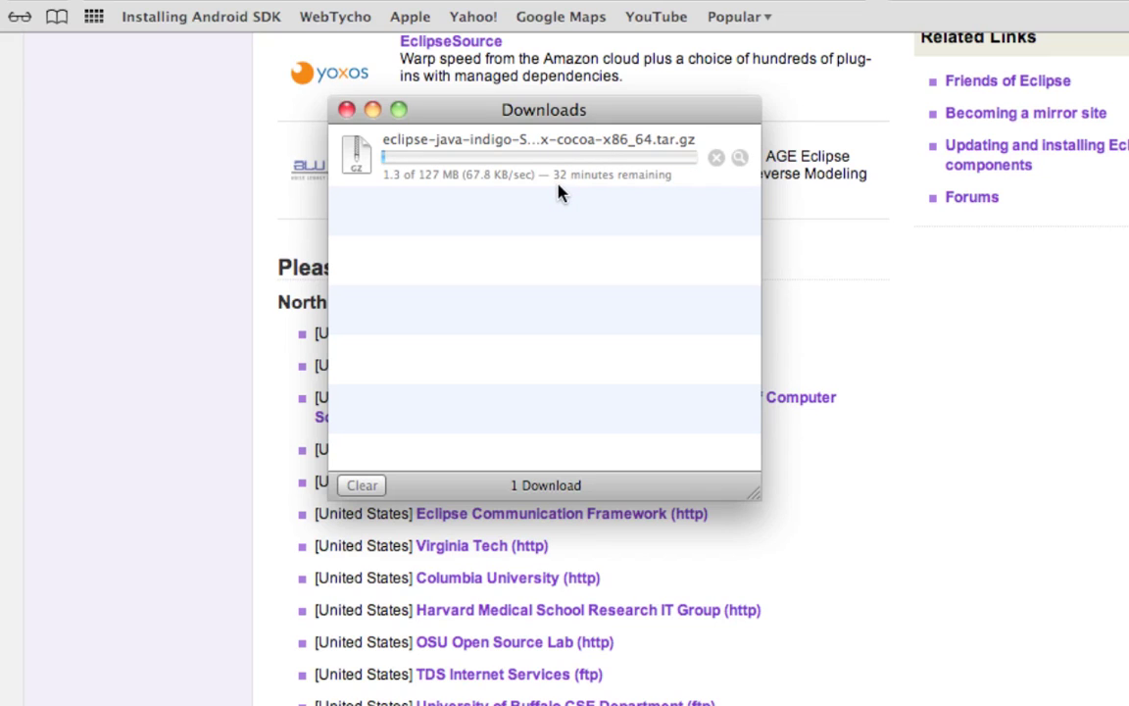
drag(598, 117, 602, 101)
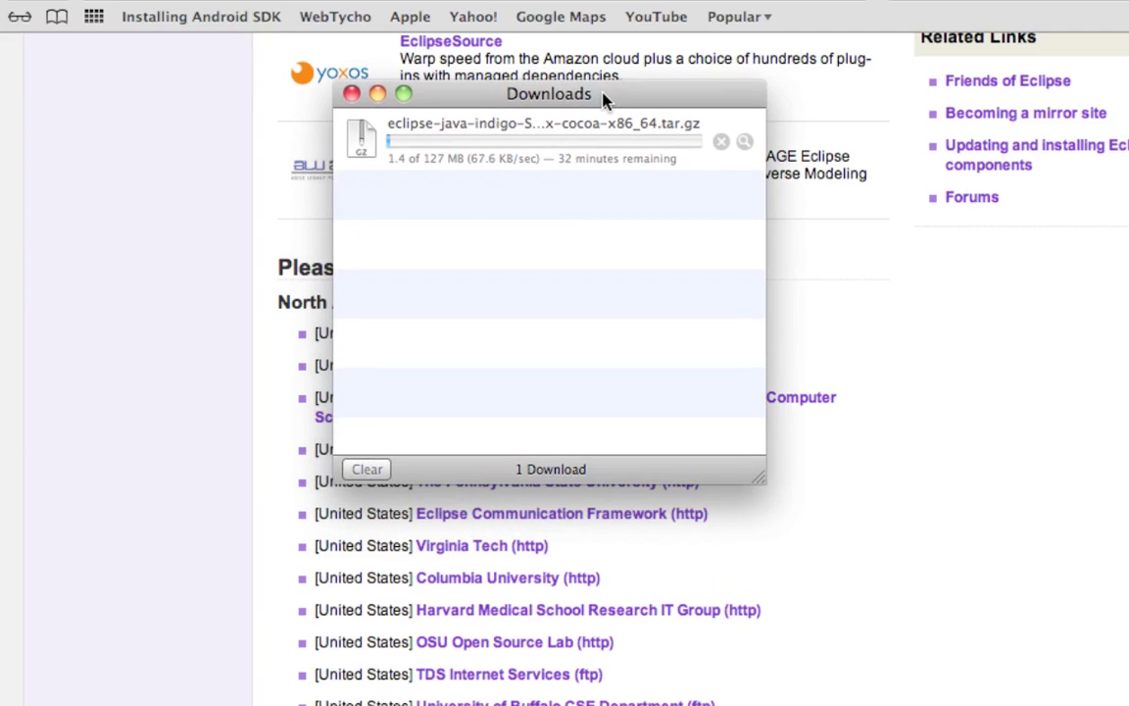